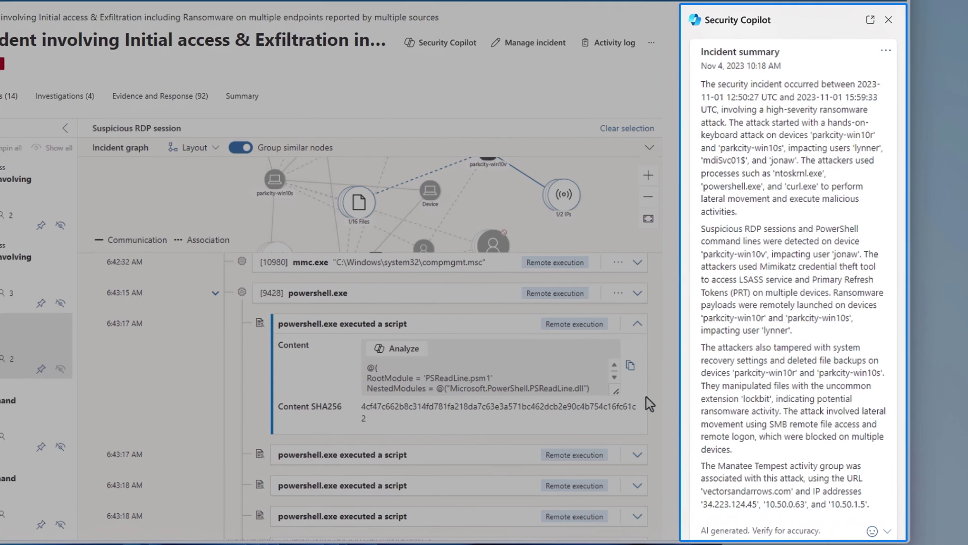
Have Copilot analyse the powershell.exe script content.
left_click(403, 348)
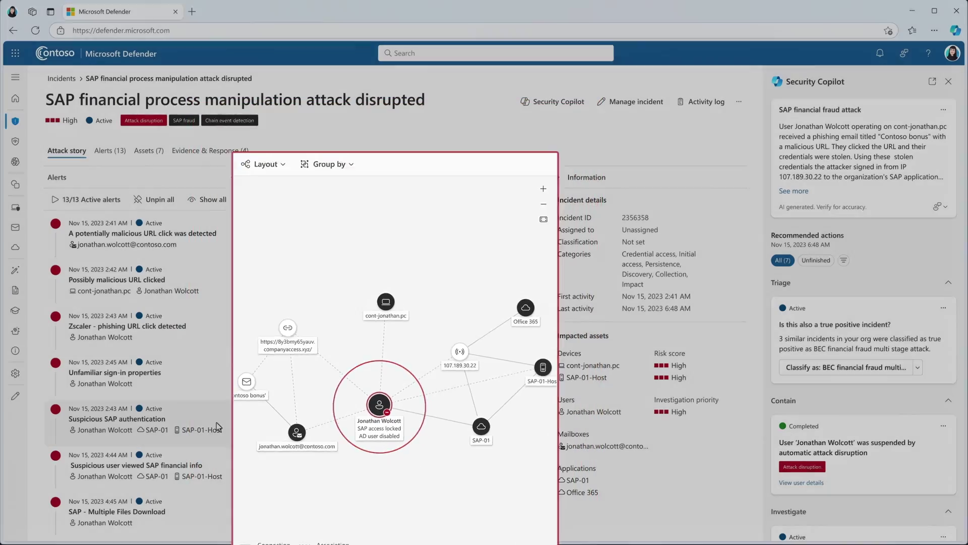
scroll(220, 340, "down", 3)
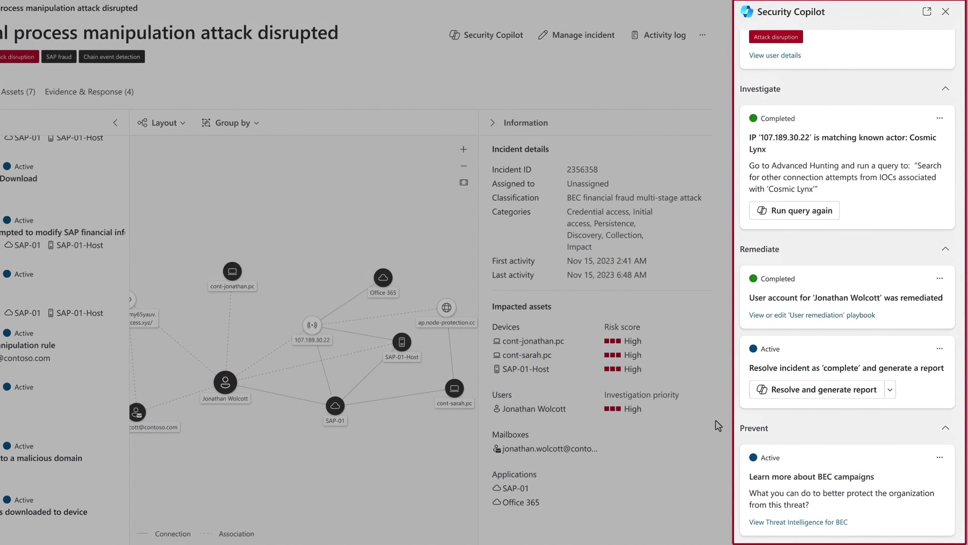
Resolve the SAP incident from Copilot's Remediate section and request its report.
left_click(882, 393)
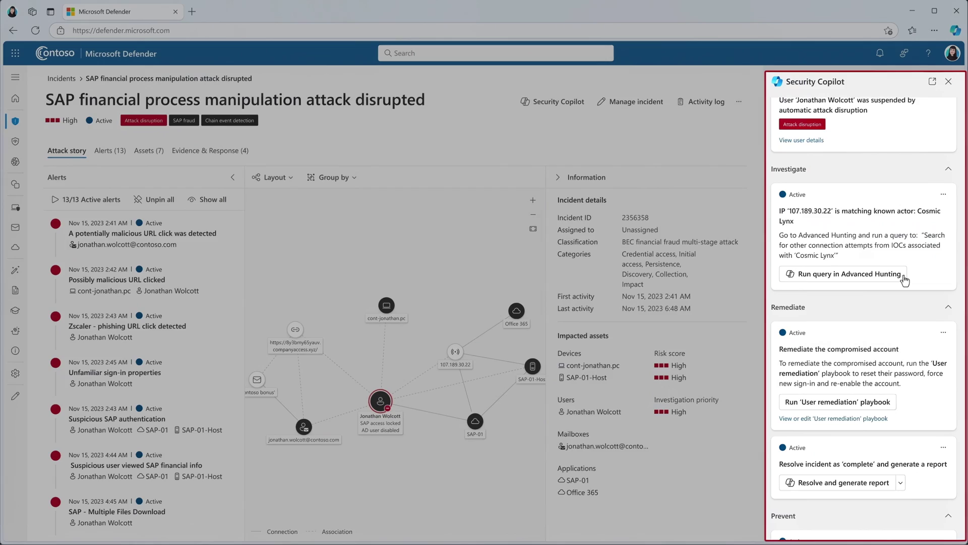
Run Copilot's suggested Advanced Hunting query for Cosmic Lynx connections.
left_click(905, 279)
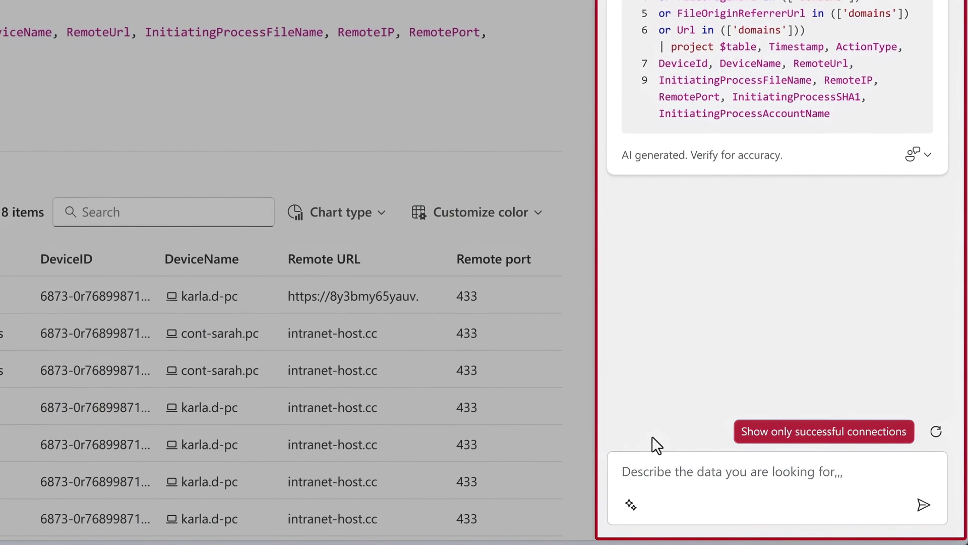
Filter the hunting results with Copilot's 'Show only successful connections' suggestion.
left_click(749, 440)
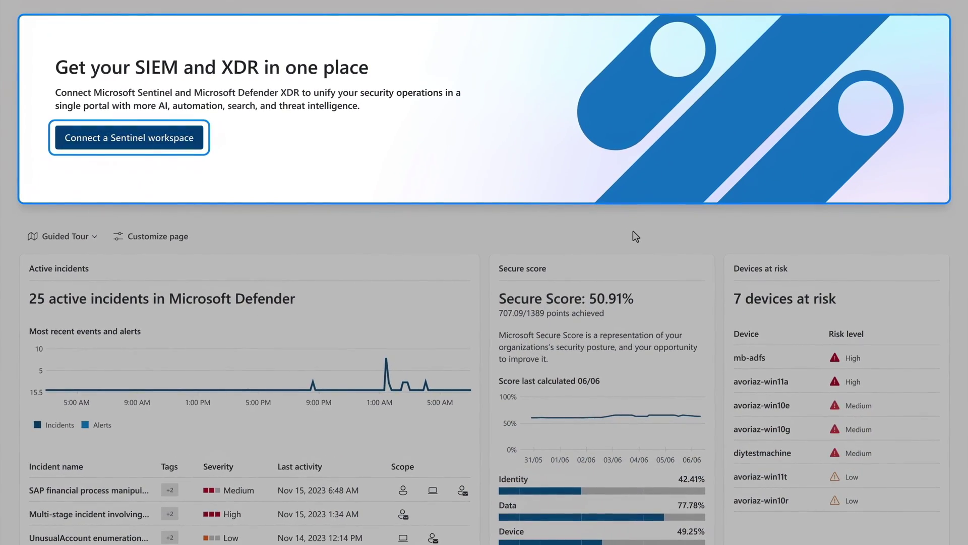
Connect the CyberSecuritySoc Sentinel workspace through the setup wizard and close the panel.
left_click(204, 137)
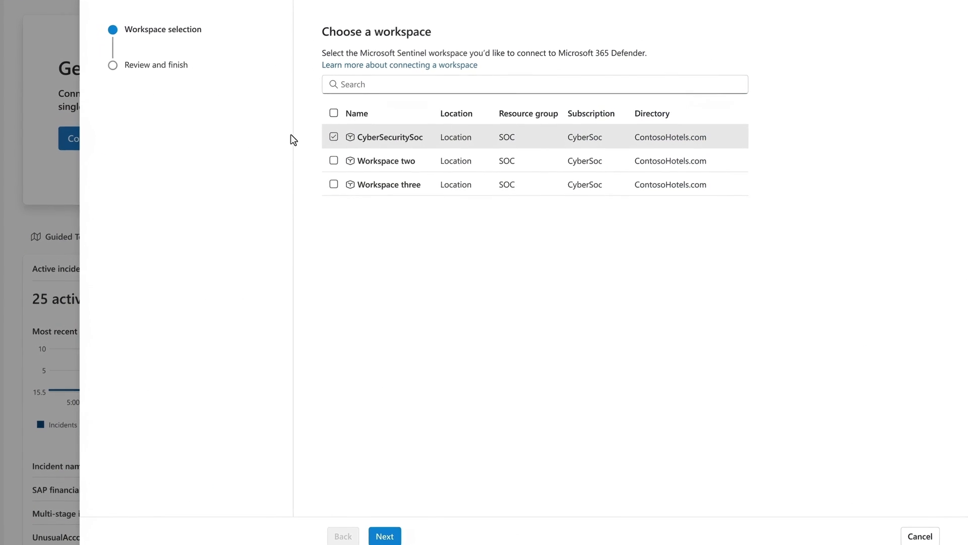
left_click(428, 523)
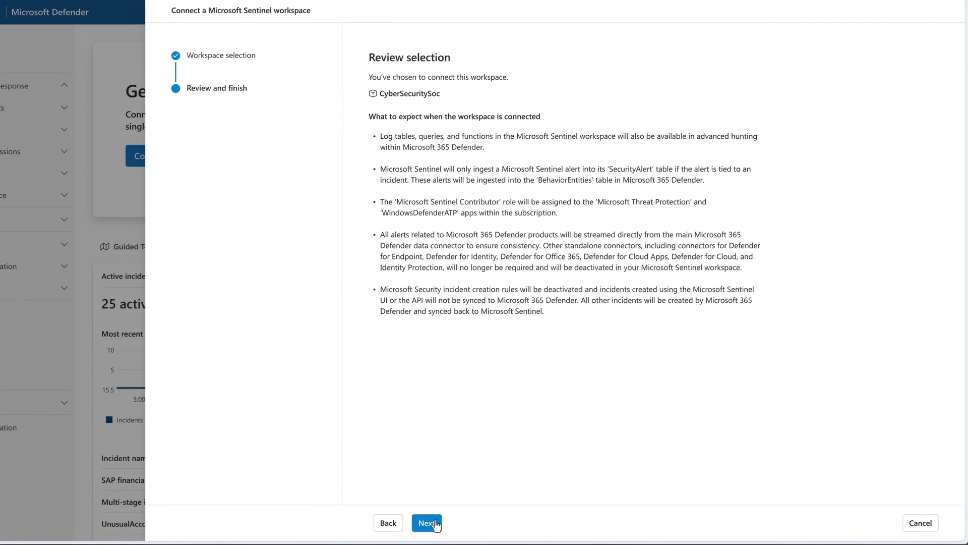
left_click(428, 523)
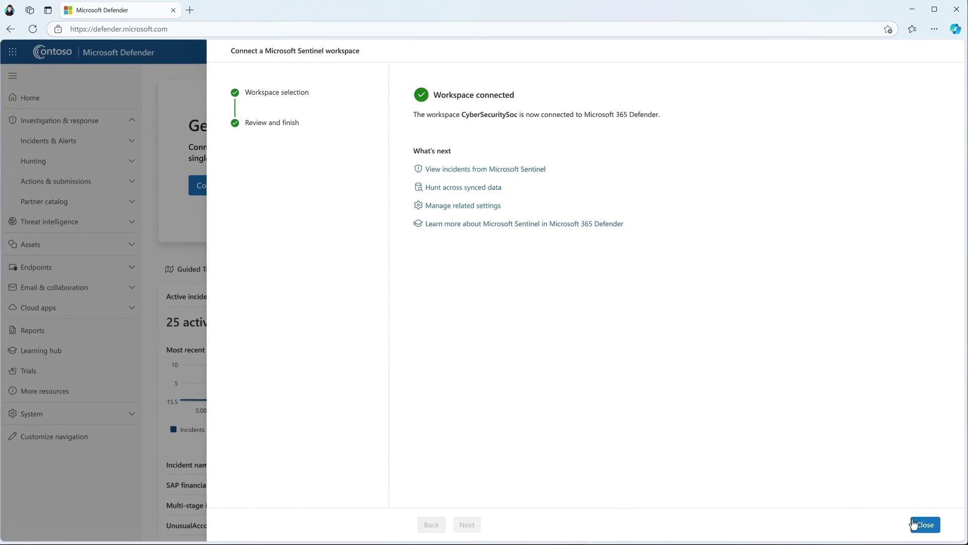
left_click(922, 523)
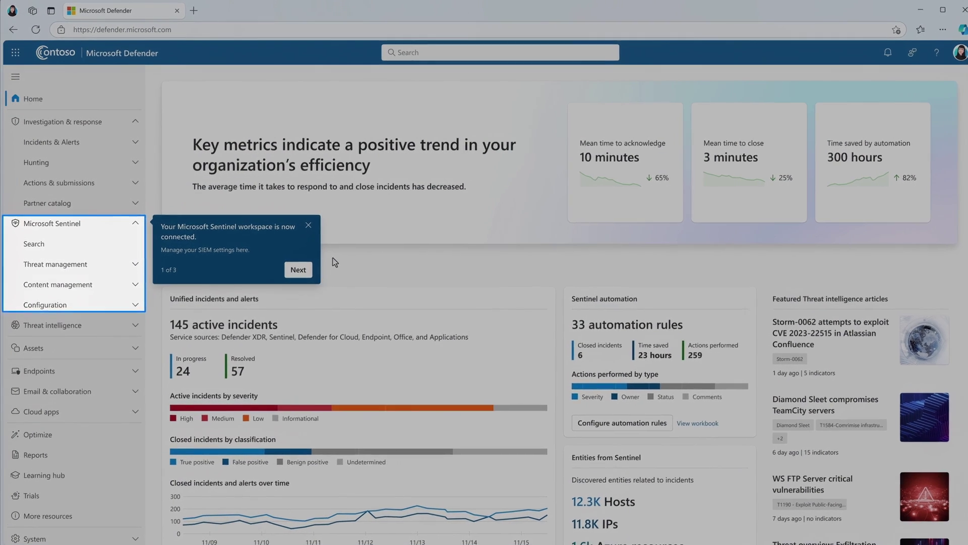